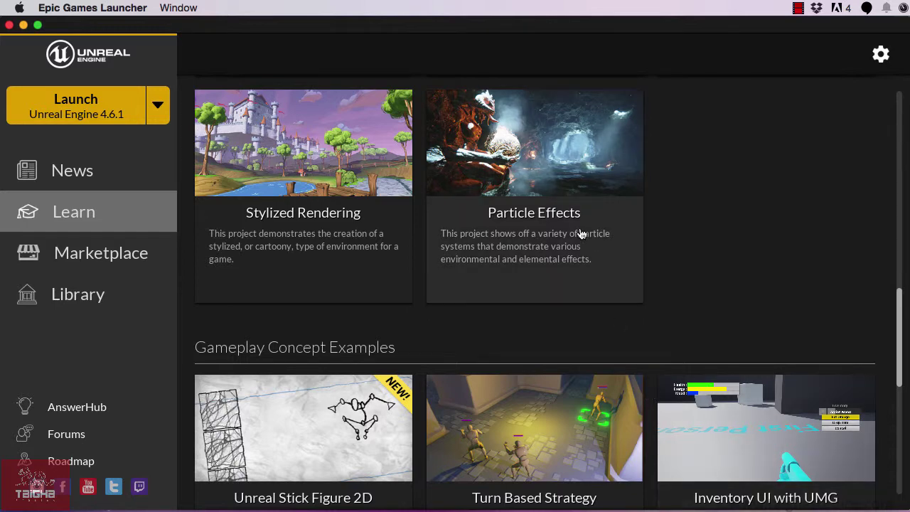
- Look through the launcher's News, Learn, Marketplace and Library sections, ending back at Learn
{"action": "left_click", "coordinate": [70, 175]}
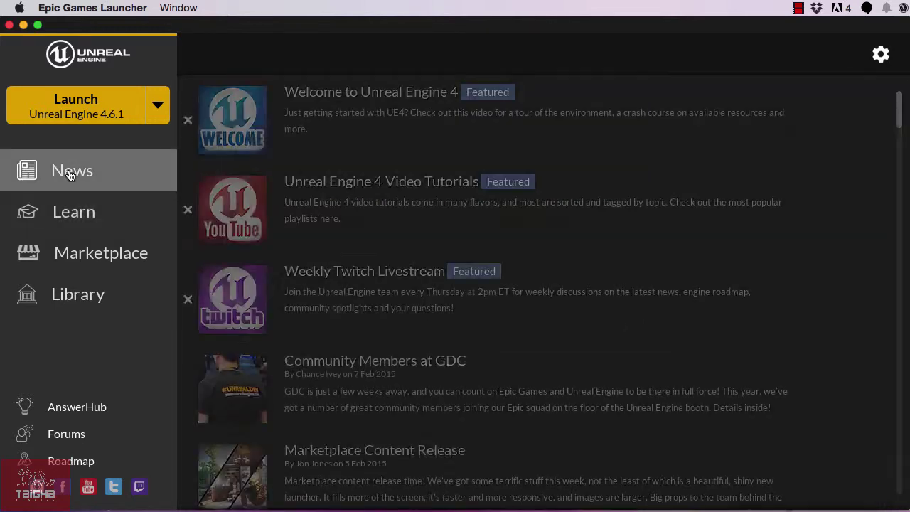
{"action": "left_click", "coordinate": [76, 217]}
{"action": "left_click", "coordinate": [93, 255]}
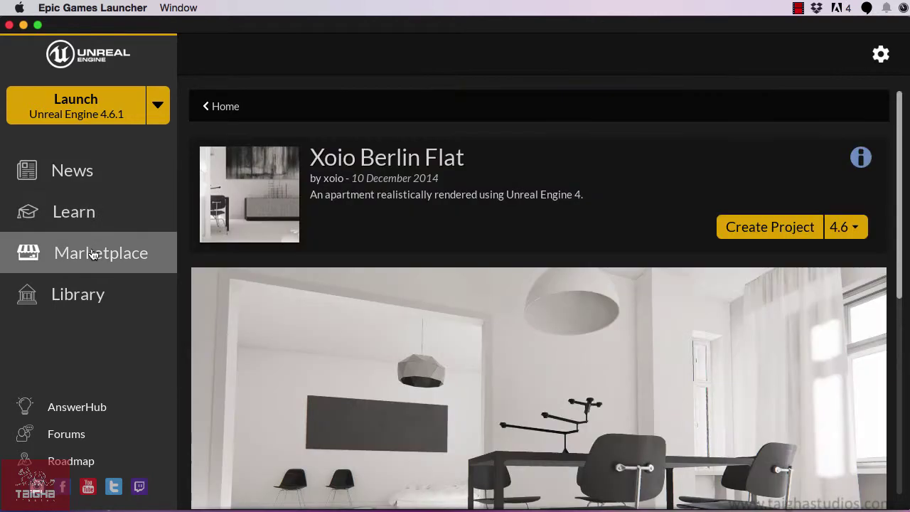
{"action": "left_click", "coordinate": [87, 299]}
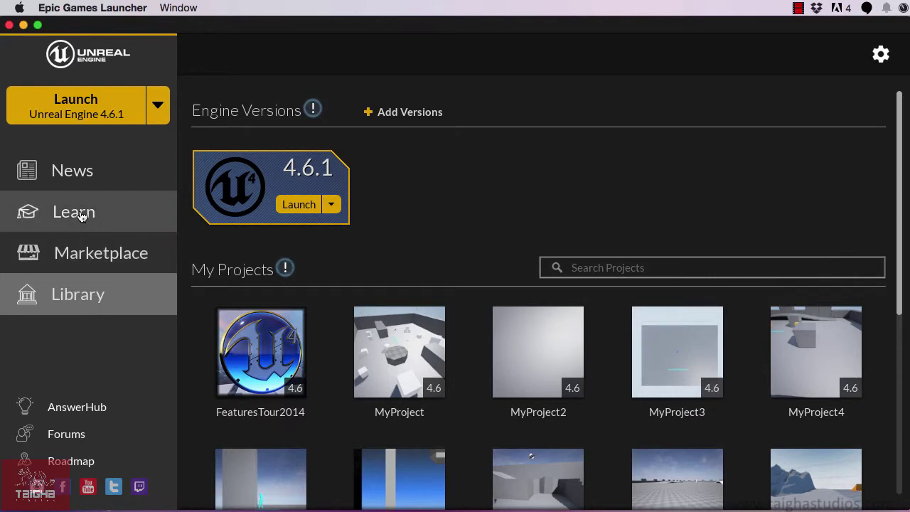
{"action": "left_click", "coordinate": [81, 217]}
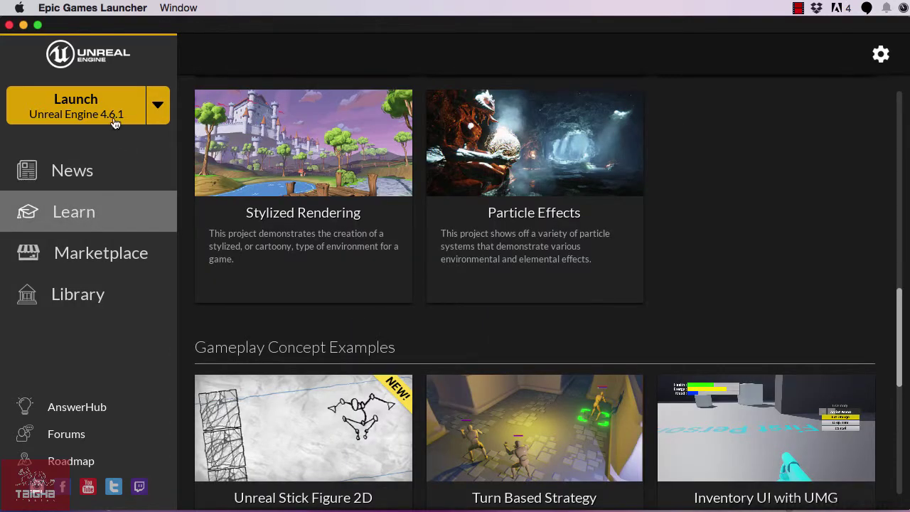
- Launch Unreal Engine 4.6.1, check the existing projects, and bring up the setup for a new project
{"action": "left_click", "coordinate": [75, 107]}
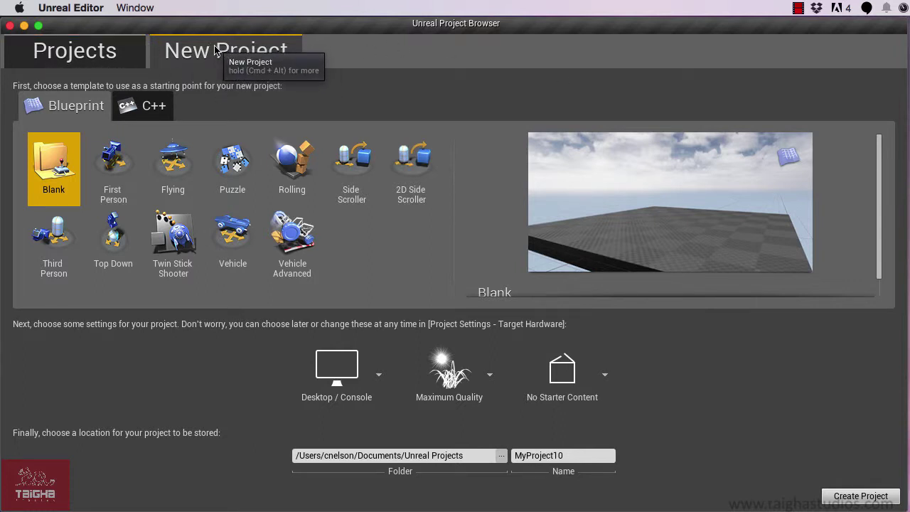
{"action": "left_click", "coordinate": [78, 56]}
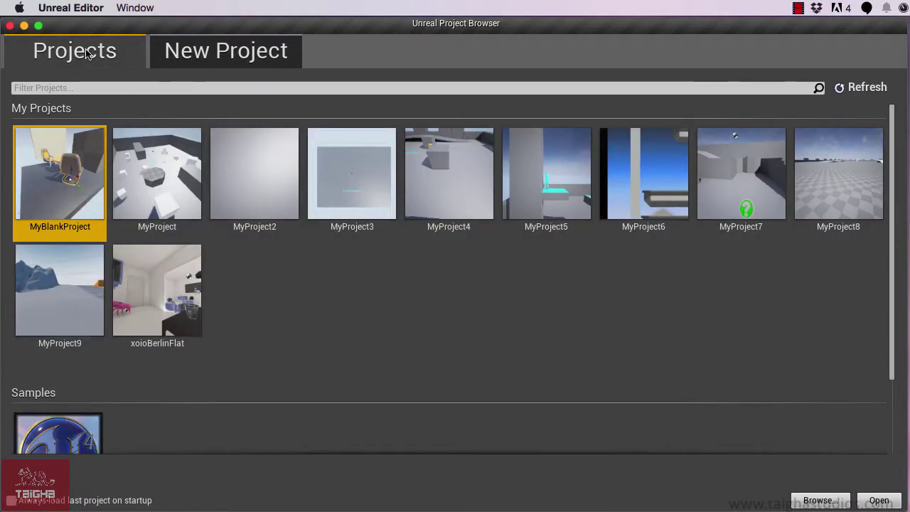
{"action": "left_click", "coordinate": [195, 57]}
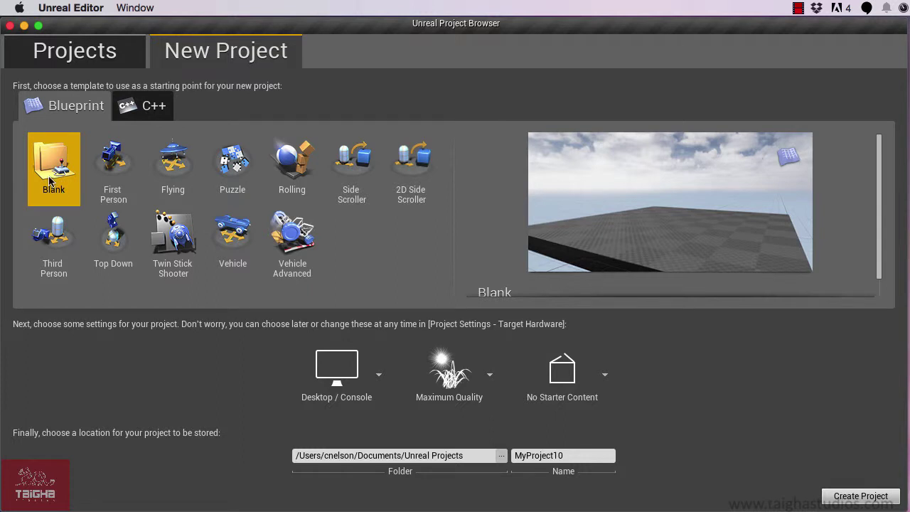
- Preview the First Person, Flying, Puzzle and Rolling Blueprint templates, ending with the Blank template selected
{"action": "left_click", "coordinate": [119, 172]}
{"action": "left_click", "coordinate": [168, 174]}
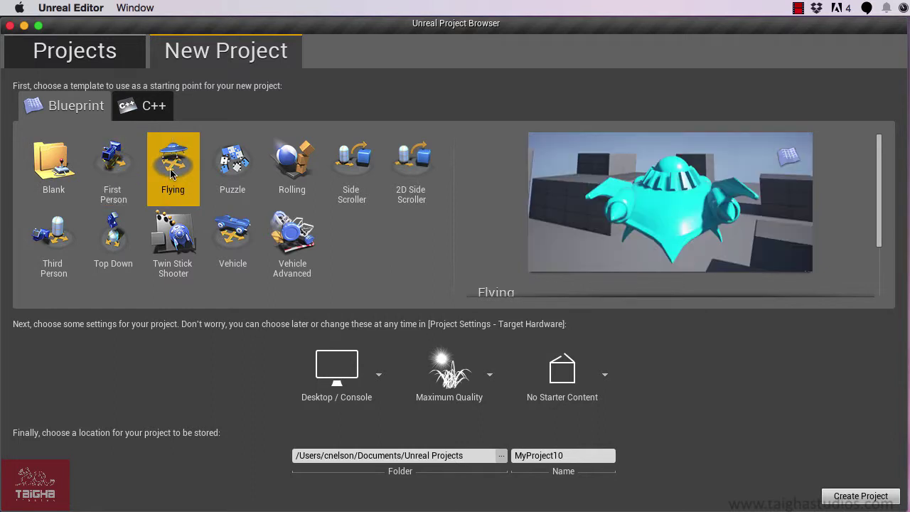
{"action": "left_click", "coordinate": [231, 177]}
{"action": "left_click", "coordinate": [273, 172]}
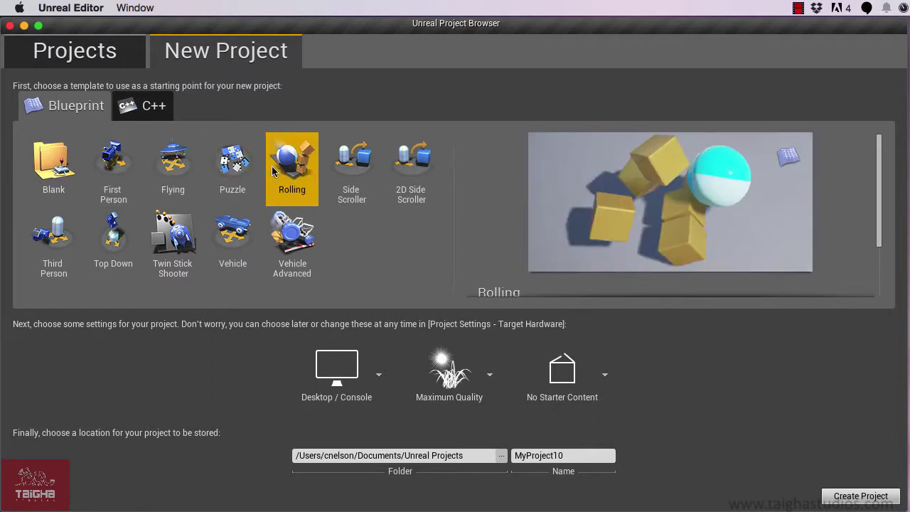
{"action": "left_click", "coordinate": [58, 170]}
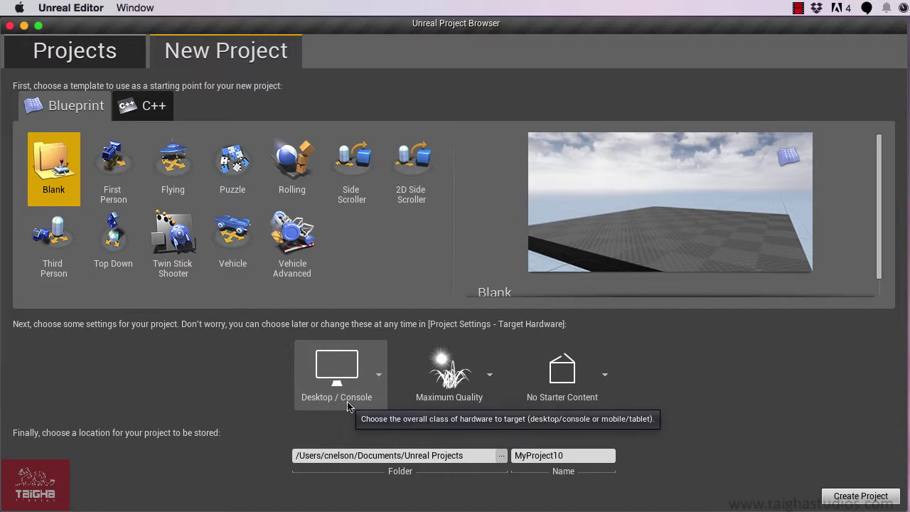
- Try Mobile / Tablet as the target hardware, restore Desktop / Console, and check the graphics quality choices
{"action": "left_click", "coordinate": [378, 378]}
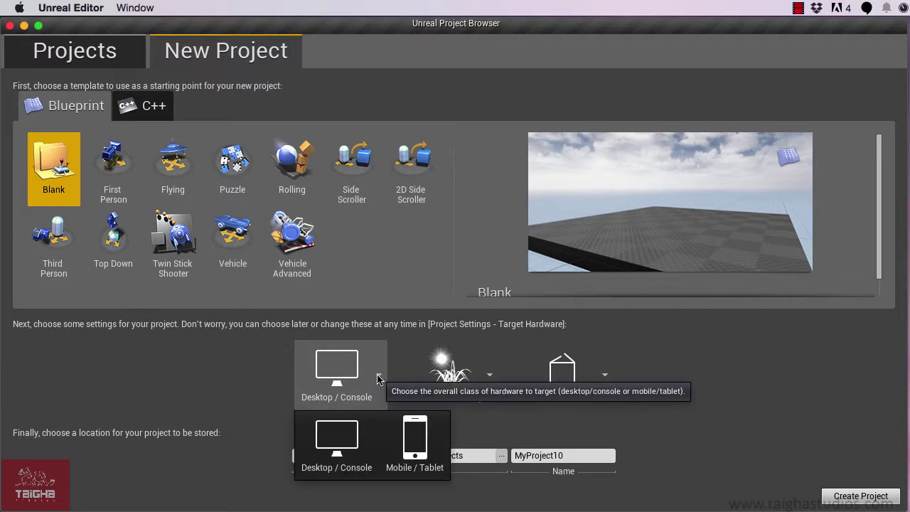
{"action": "left_click", "coordinate": [422, 442]}
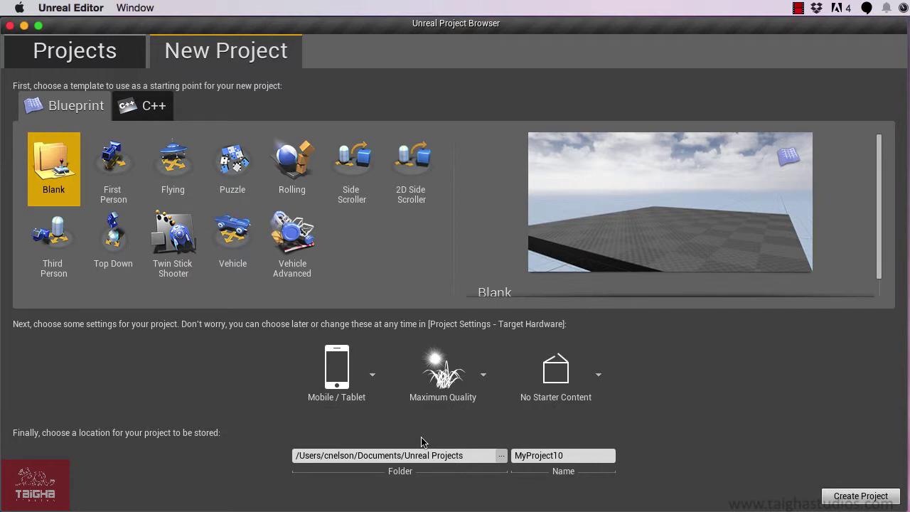
{"action": "left_click", "coordinate": [372, 374]}
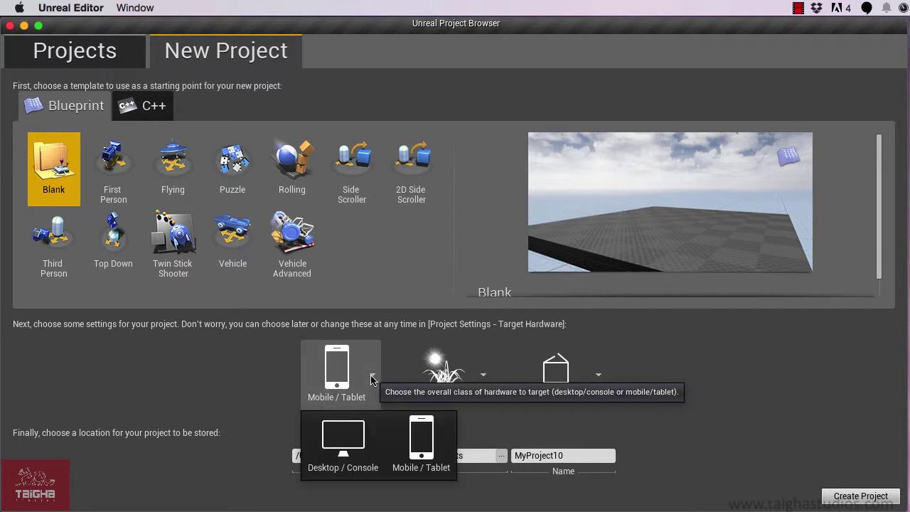
{"action": "left_click", "coordinate": [342, 434]}
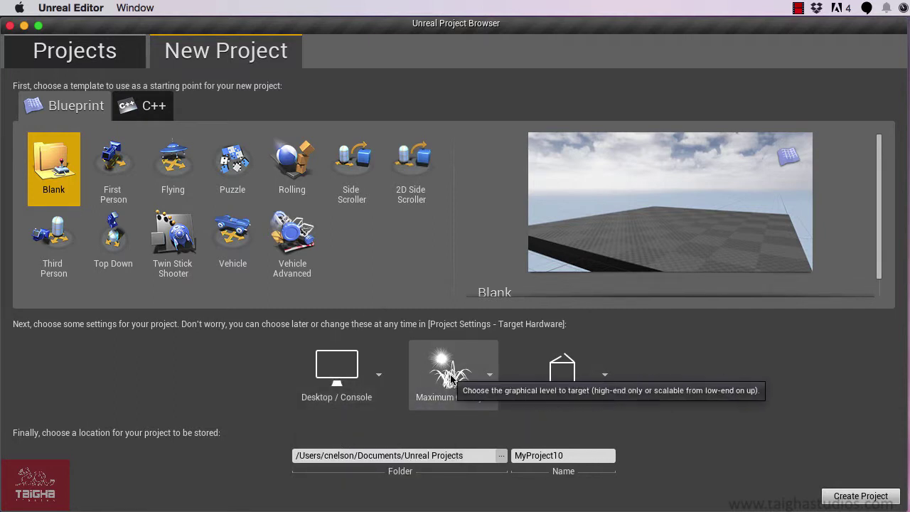
{"action": "left_click", "coordinate": [488, 377]}
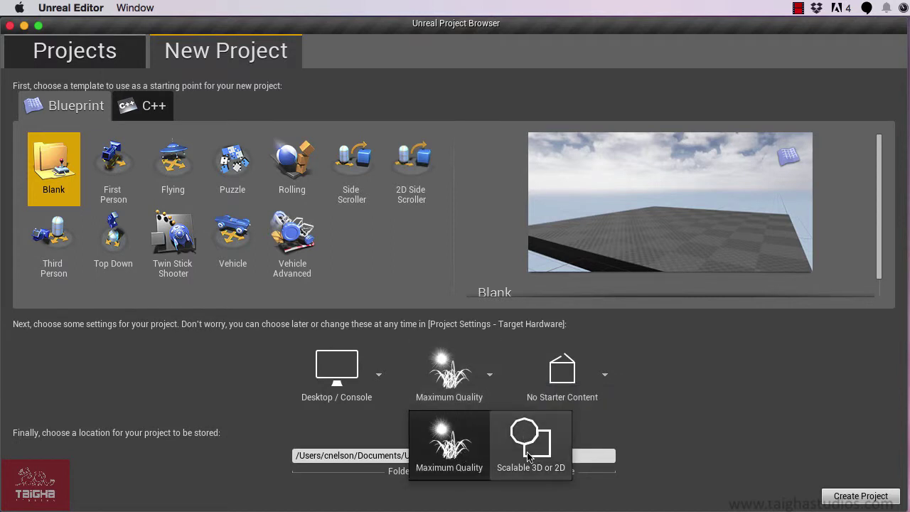
{"action": "left_click", "coordinate": [500, 361]}
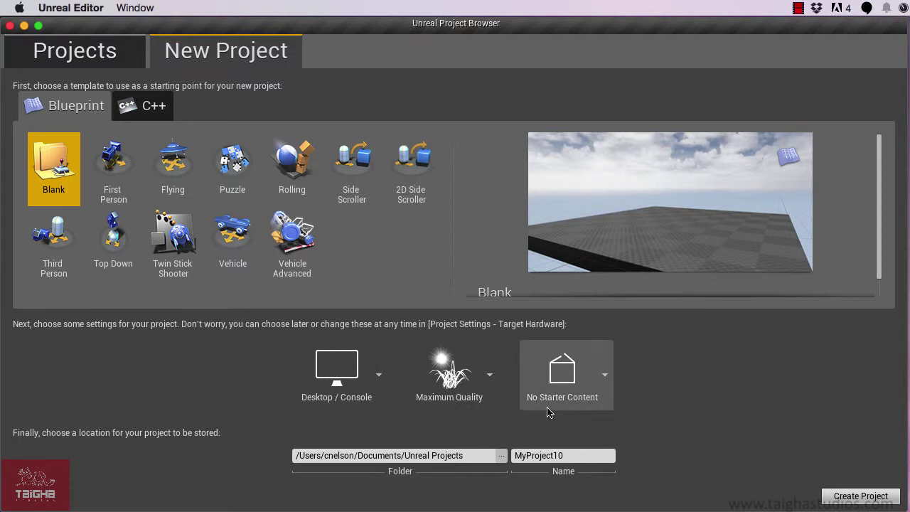
- Include starter content and create the blank Blueprint project MyProject10
{"action": "left_click", "coordinate": [605, 375]}
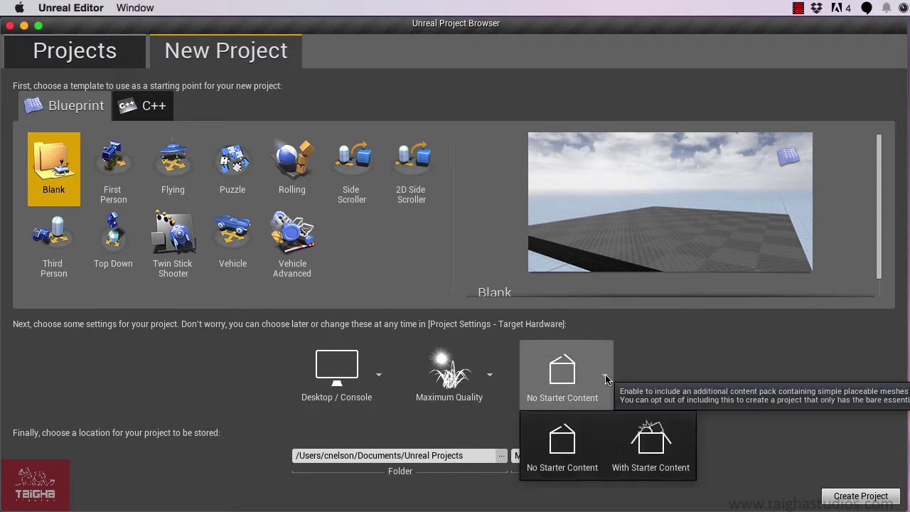
{"action": "left_click", "coordinate": [645, 446]}
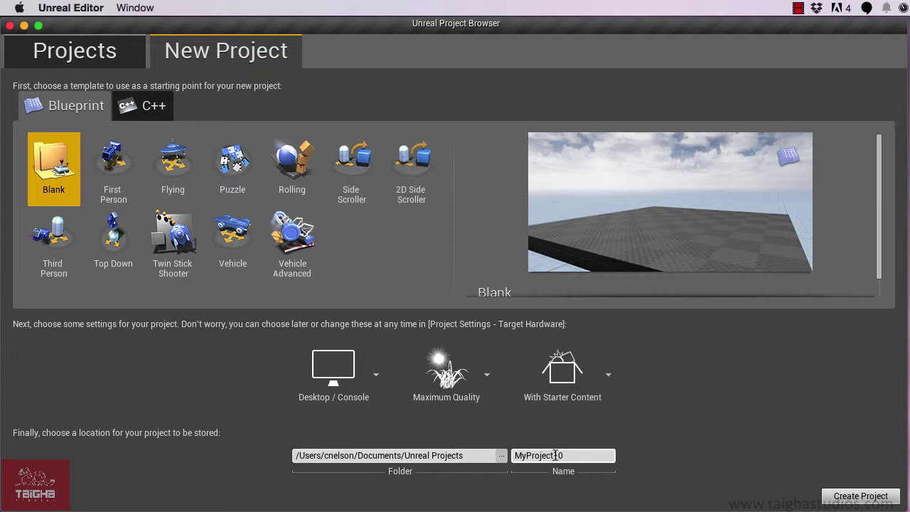
{"action": "left_click", "coordinate": [856, 500]}
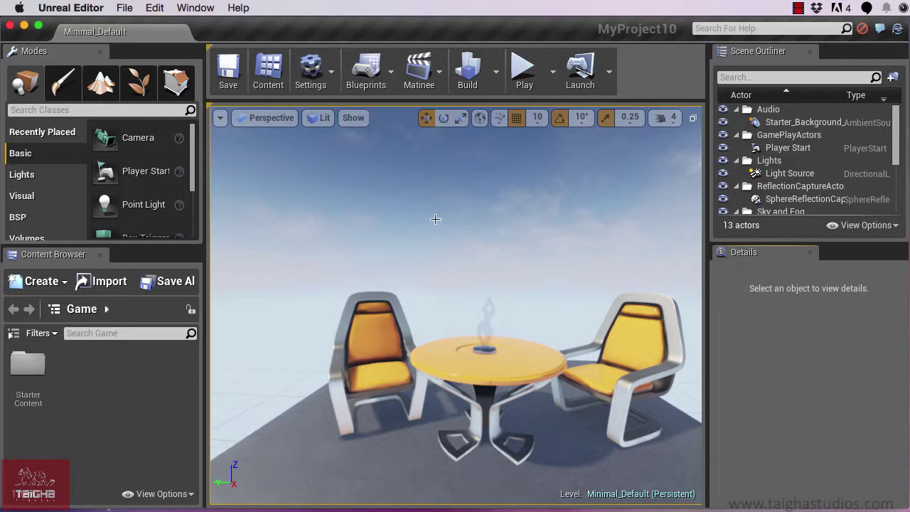
- Place the Pillar_50x500 mesh from StarterContent's Architecture folder into the level, above the table area
{"action": "right_click_drag", "start_coordinate": [455, 284], "coordinate": [499, 321]}
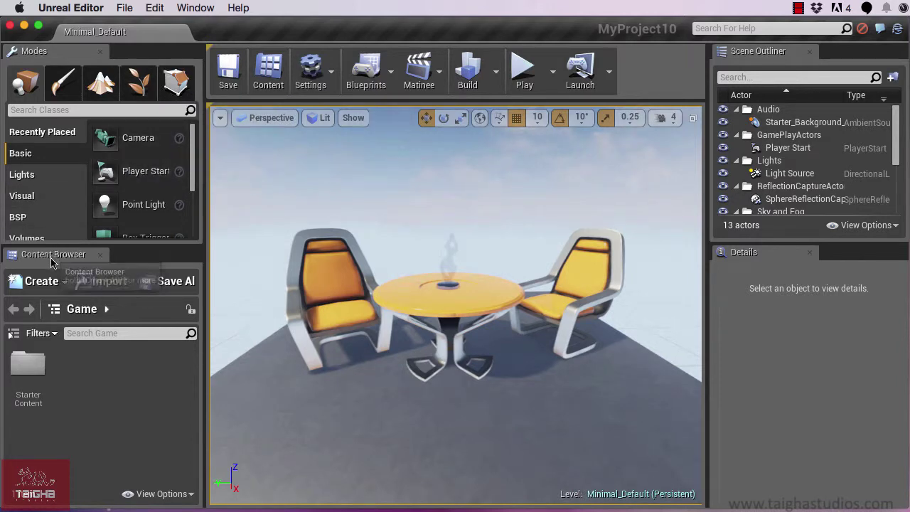
{"action": "left_click", "coordinate": [105, 314]}
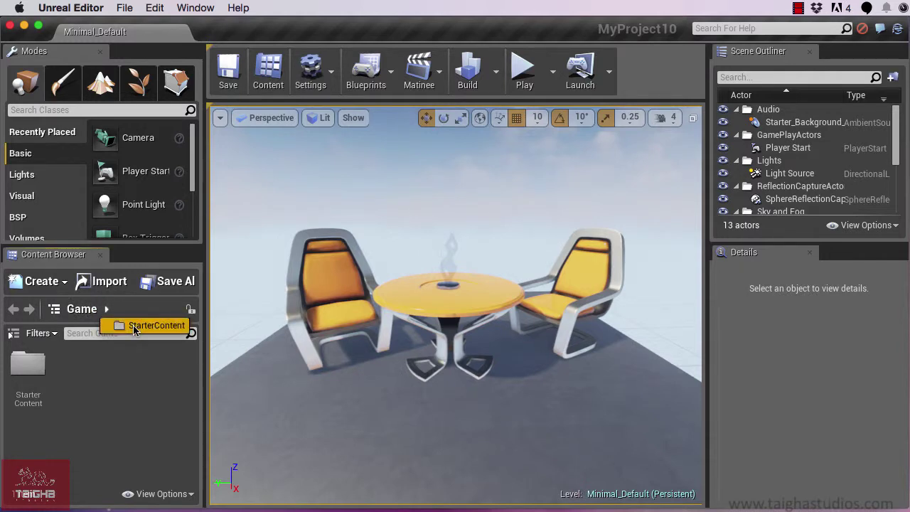
{"action": "left_click", "coordinate": [134, 331]}
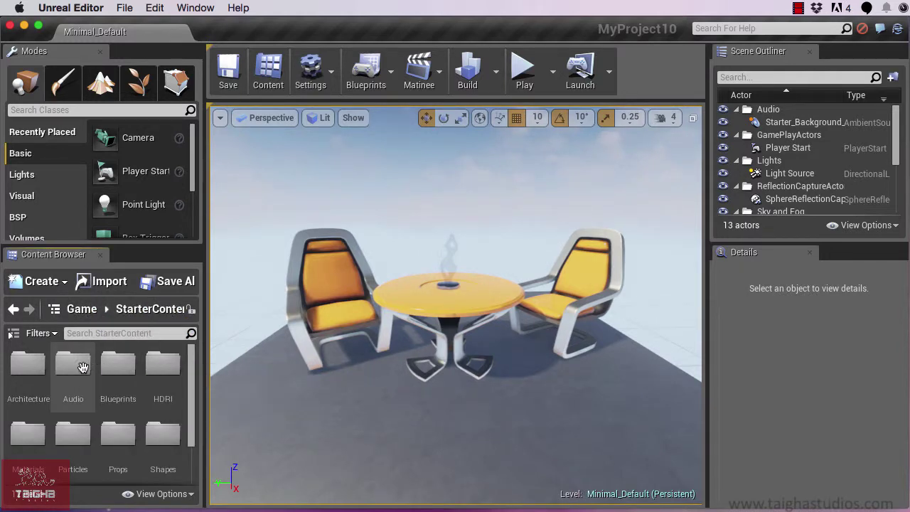
{"action": "double_click", "coordinate": [27, 366]}
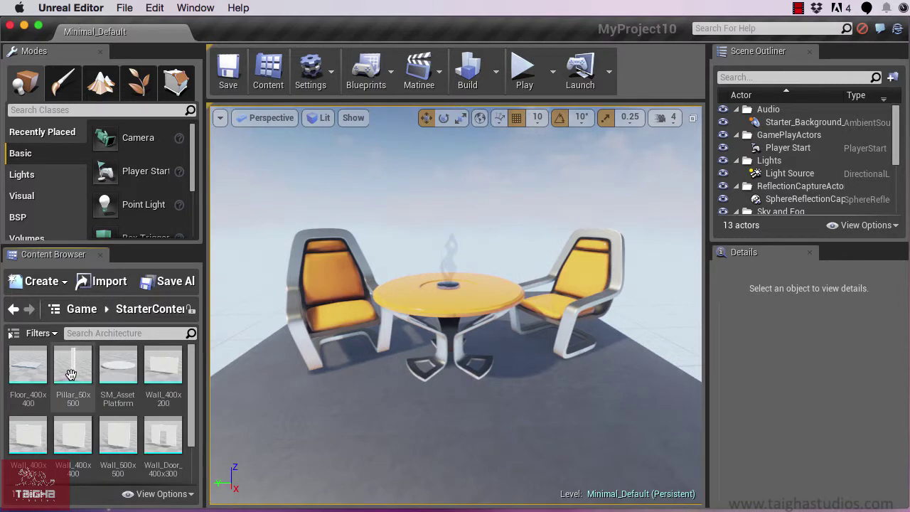
{"action": "left_click_drag", "start_coordinate": [72, 365], "coordinate": [424, 247]}
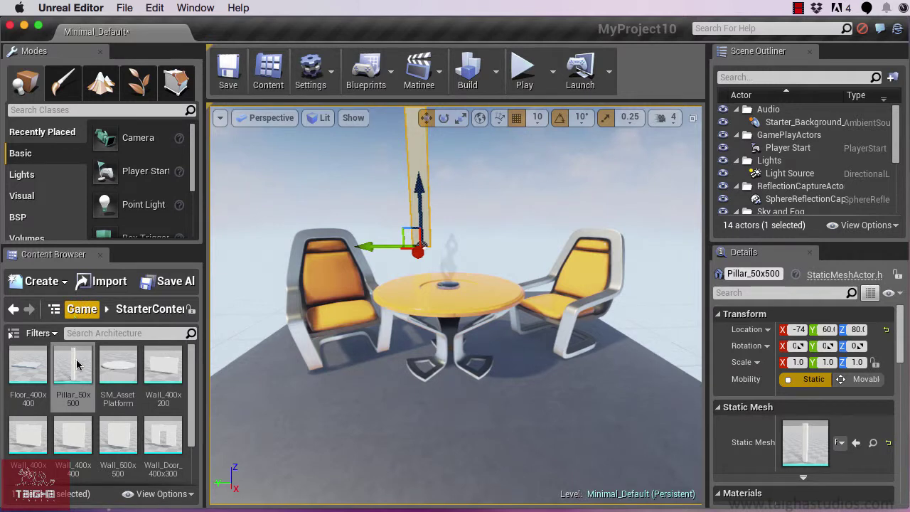
{"action": "mouse_move", "coordinate": [83, 373]}
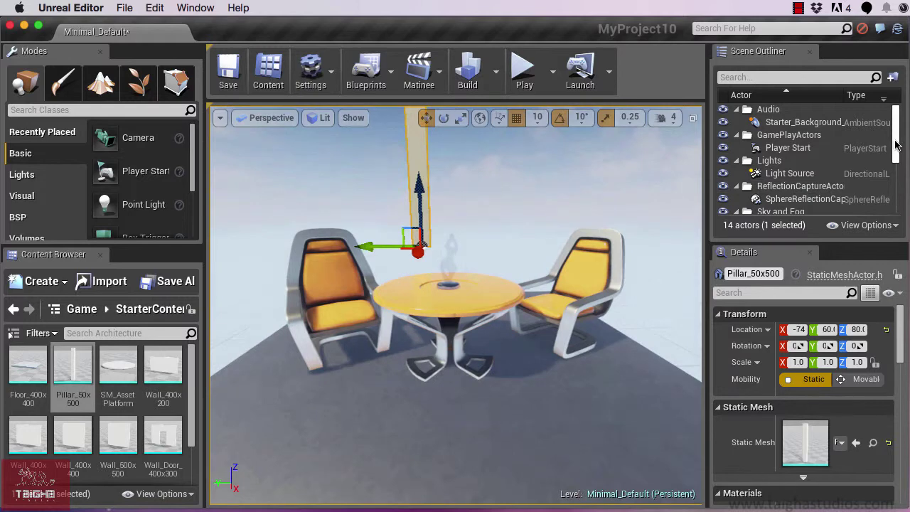
- Select the two chairs and a floor mesh in turn to match the scene objects with their actor list entries
{"action": "left_click_drag", "start_coordinate": [896, 145], "coordinate": [899, 182]}
{"action": "left_click", "coordinate": [779, 162]}
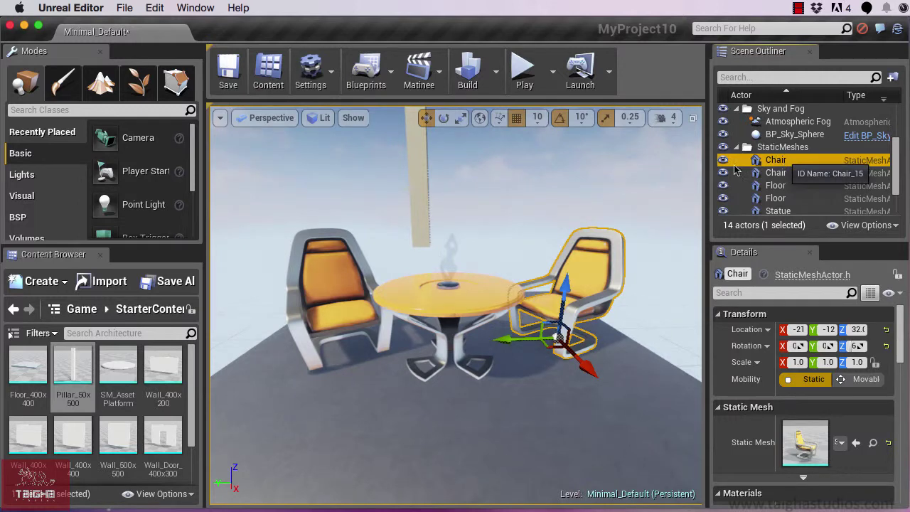
{"action": "left_click", "coordinate": [322, 267]}
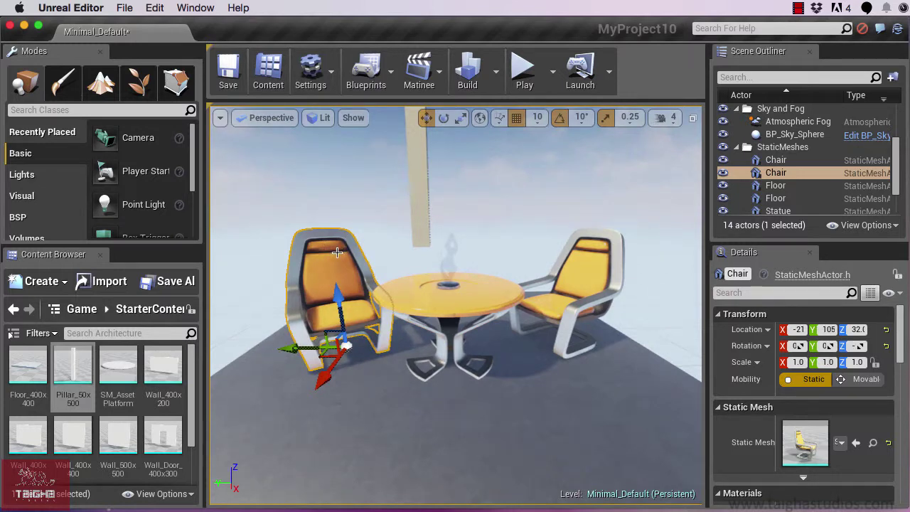
{"action": "left_click", "coordinate": [585, 264]}
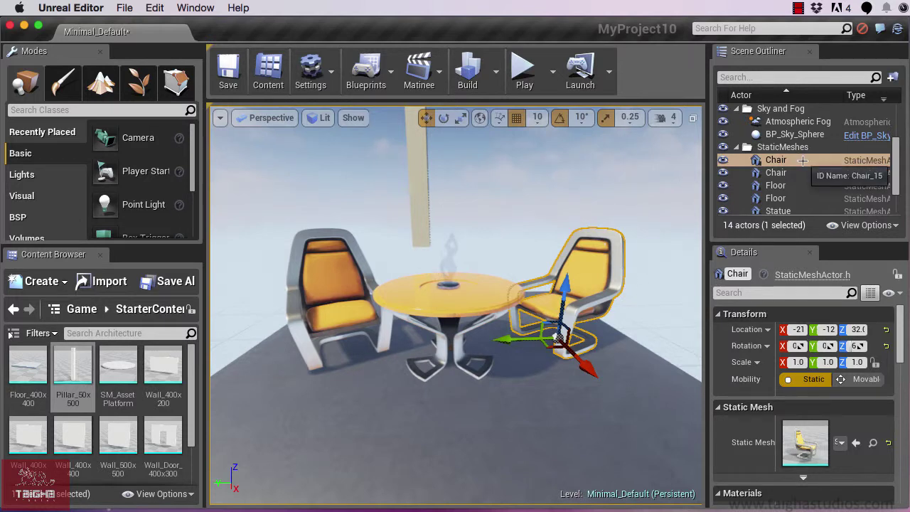
{"action": "key", "text": "super+z"}
{"action": "left_click", "coordinate": [775, 186]}
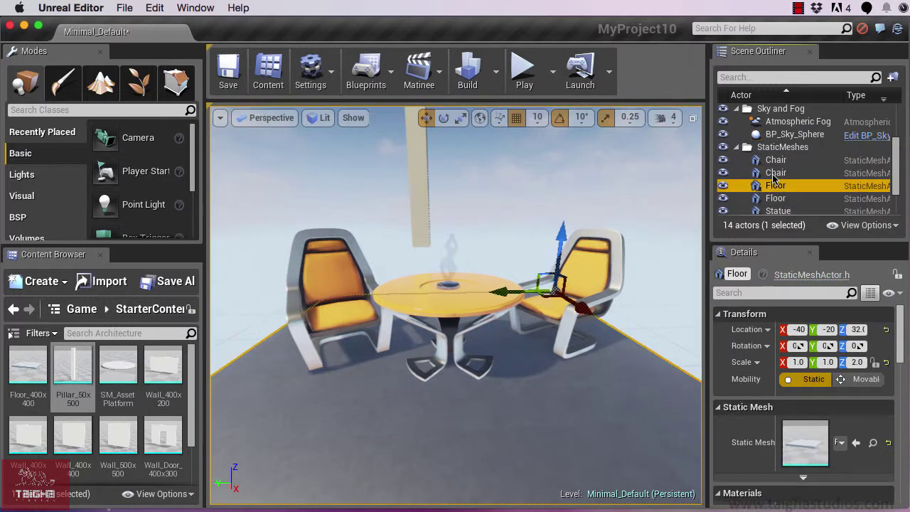
{"action": "left_click", "coordinate": [773, 175]}
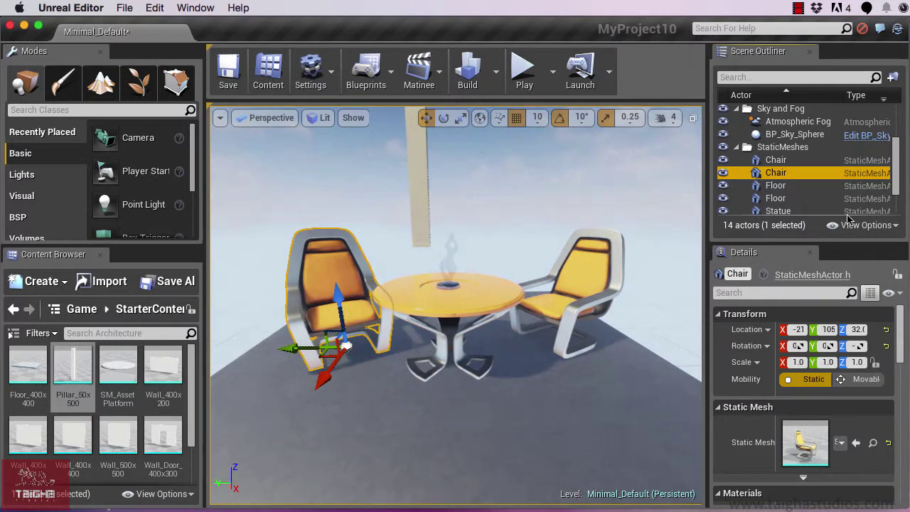
{"action": "left_click", "coordinate": [776, 161]}
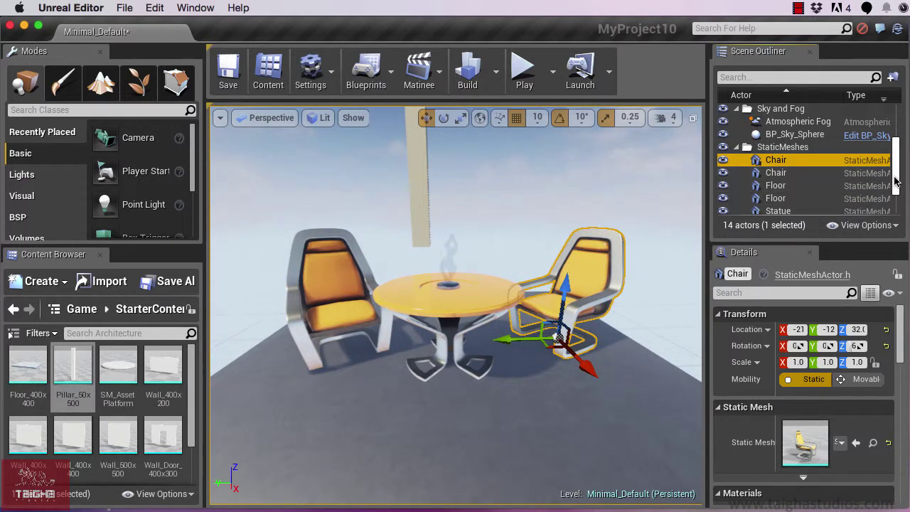
- Select the Statue actor and widen the area showing its properties to examine its transform and static mesh settings
{"action": "scroll", "coordinate": [896, 184], "scroll_direction": "down", "scroll_amount": 2}
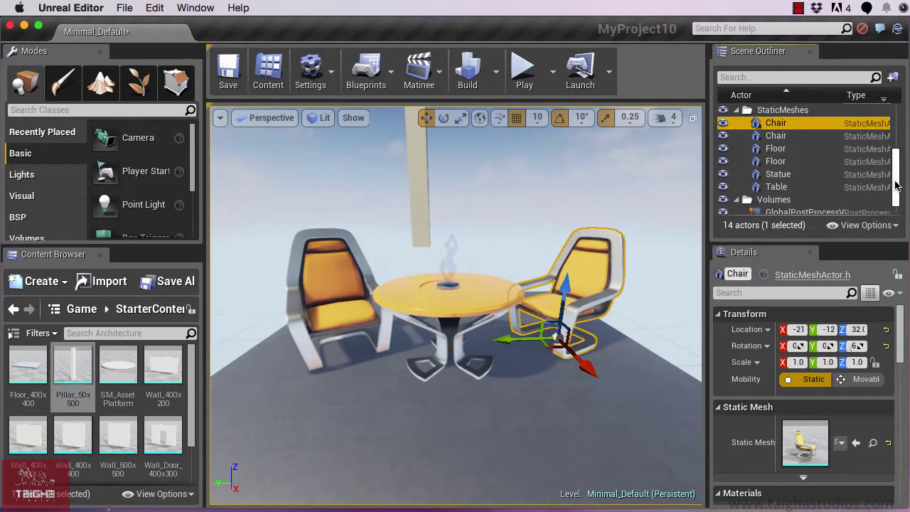
{"action": "left_click", "coordinate": [780, 176]}
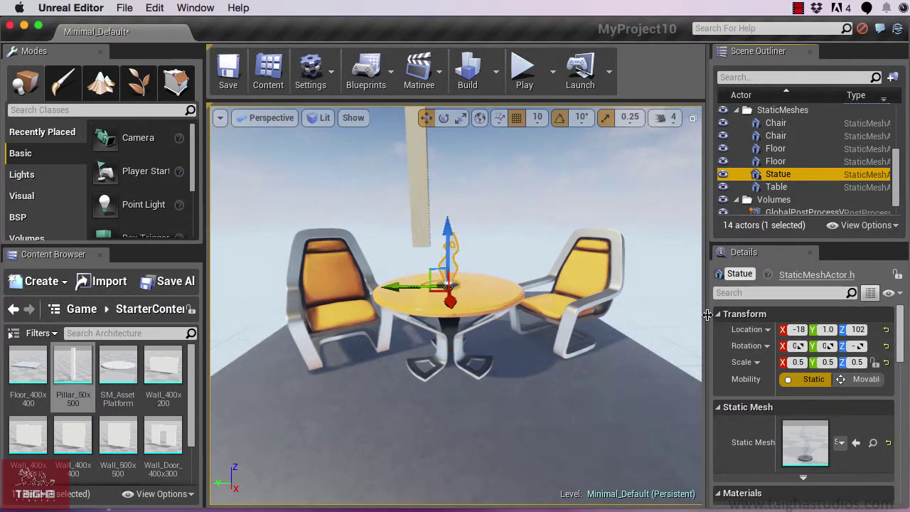
{"action": "left_click_drag", "start_coordinate": [706, 320], "coordinate": [659, 313]}
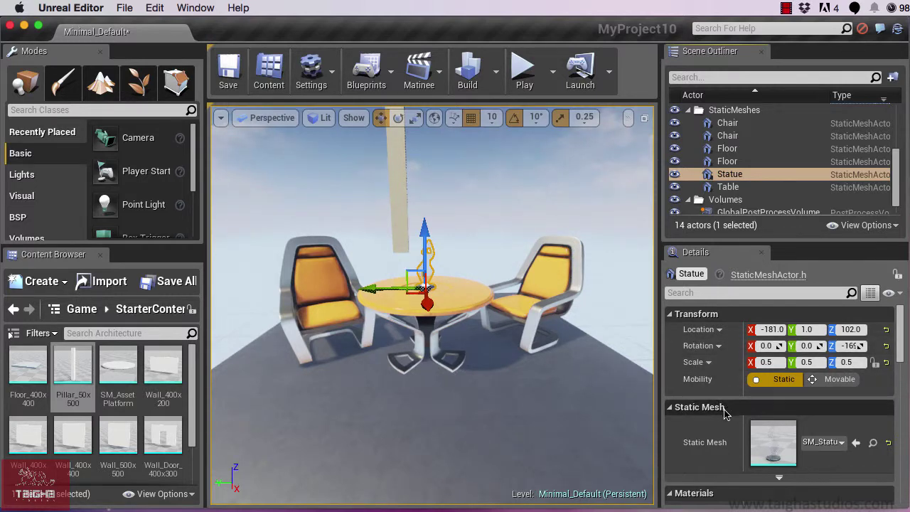
{"action": "scroll", "coordinate": [724, 416], "scroll_direction": "down", "scroll_amount": 1}
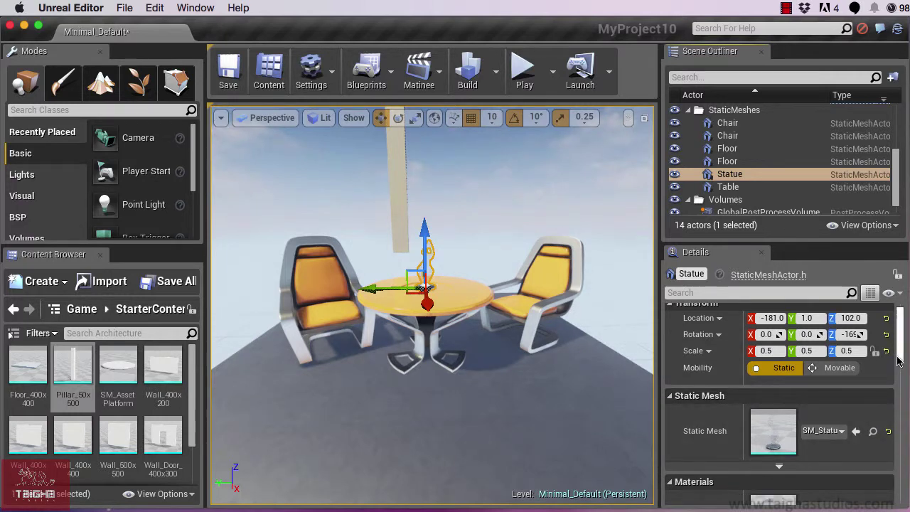
{"action": "mouse_move", "coordinate": [898, 361]}
{"action": "left_mouse_down"}
{"action": "mouse_move", "coordinate": [909, 407]}
{"action": "mouse_move", "coordinate": [902, 428]}
{"action": "mouse_move", "coordinate": [900, 313]}
{"action": "mouse_move", "coordinate": [897, 343]}
{"action": "left_mouse_up"}
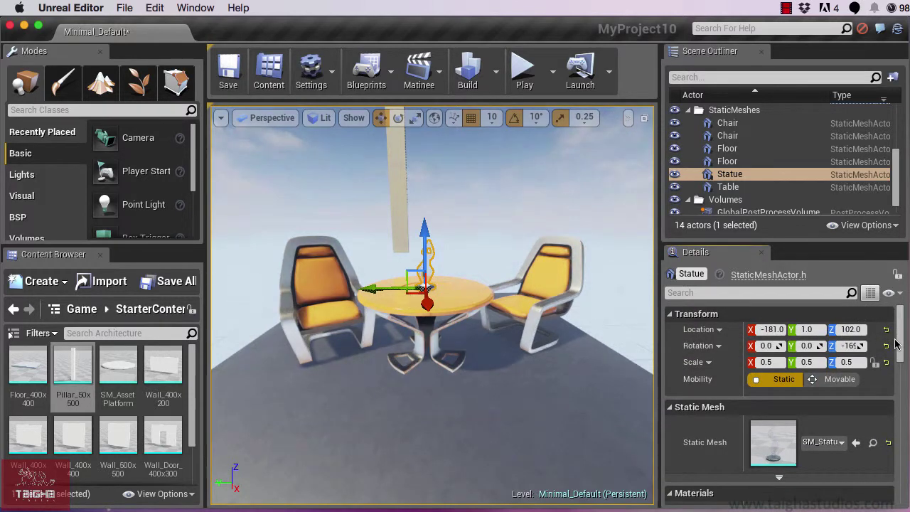